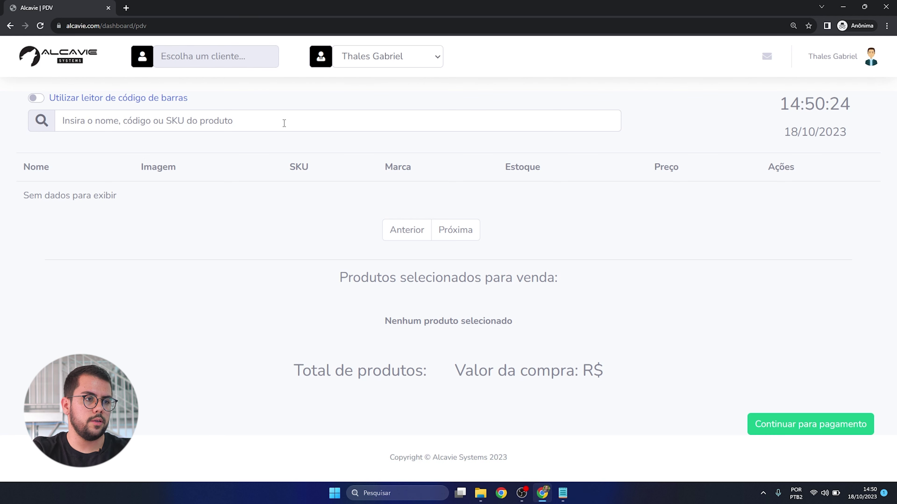
# - Attach the registered client found by name search and assign a different salesperson to the sale
pyautogui.click(236, 67)
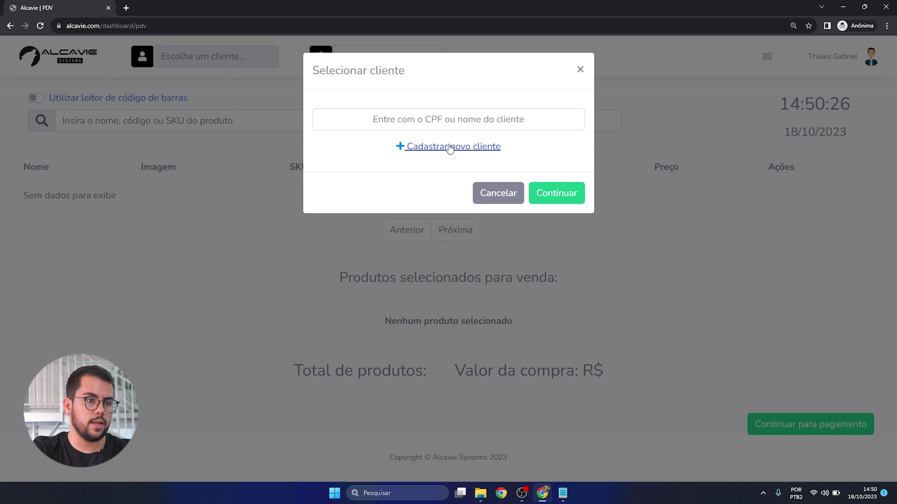
pyautogui.click(451, 120)
pyautogui.write('thales')
pyautogui.click(540, 255)
pyautogui.click(383, 57)
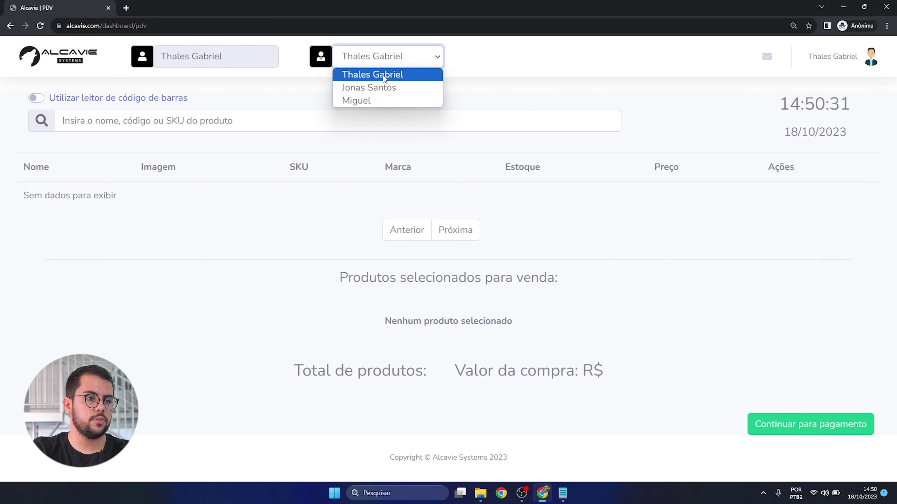
pyautogui.click(372, 100)
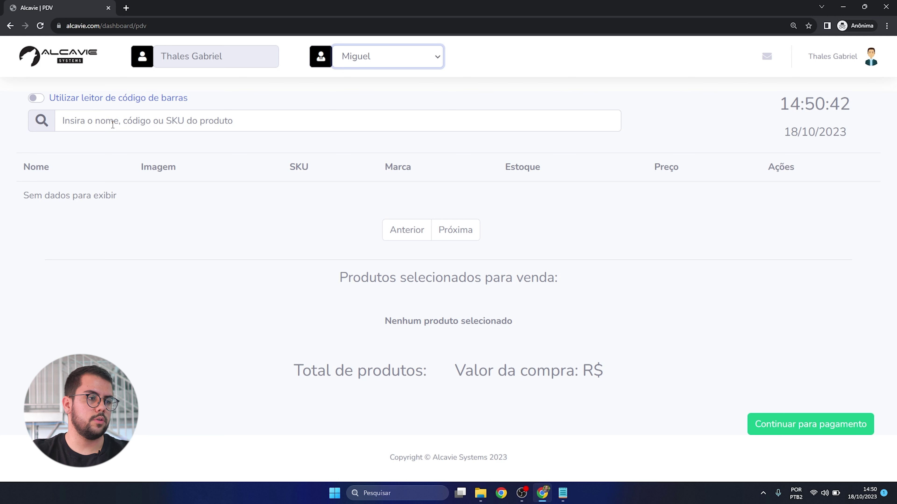
# - Search 'nike' and add one Camiseta Nike Cinza P to the sale
pyautogui.click(37, 99)
pyautogui.click(37, 98)
pyautogui.click(120, 127)
pyautogui.write('nike')
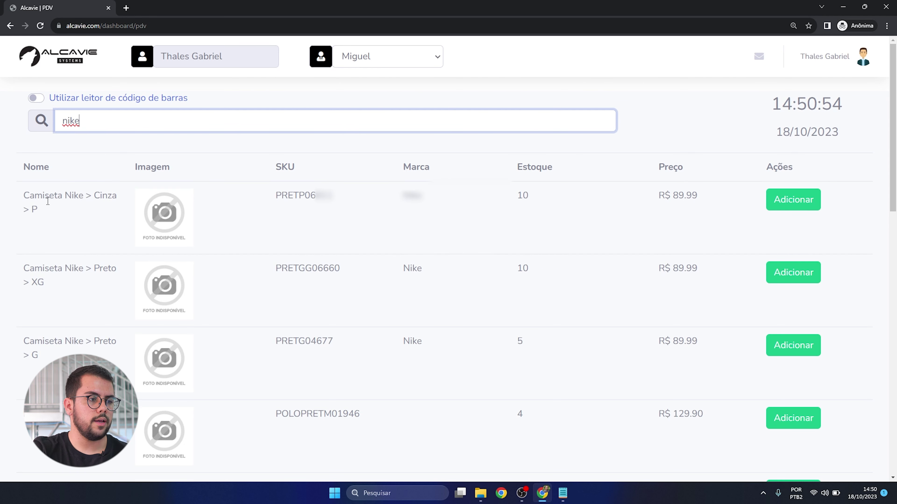
pyautogui.scroll(-1, 88, 226)
pyautogui.scroll(1, 196, 295)
pyautogui.click(787, 205)
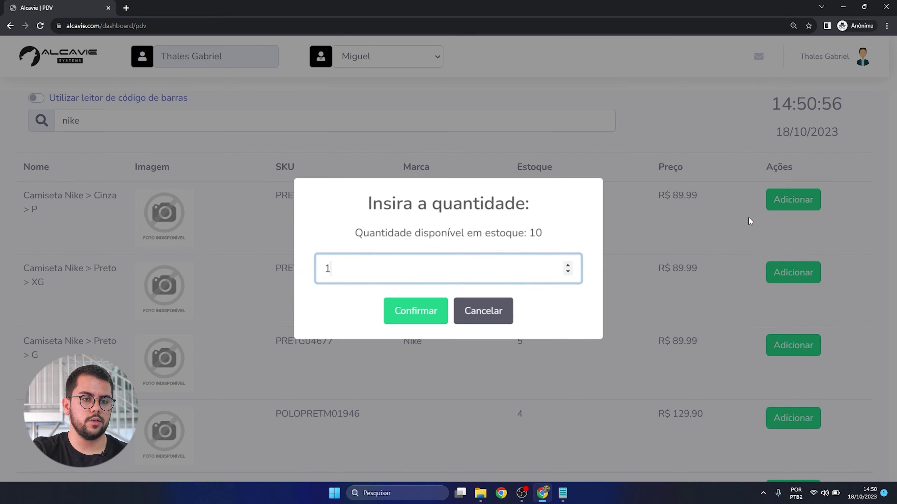
pyautogui.click(430, 311)
# - Add one Sandrini 10700 Preta G shirt for R$ 199.98 total, then enable barcode reading
pyautogui.doubleClick(178, 122)
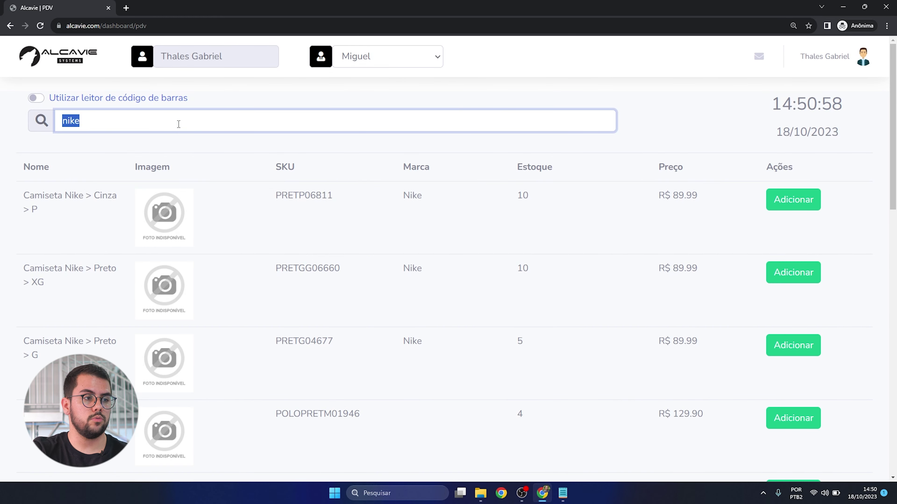
pyautogui.write('10700')
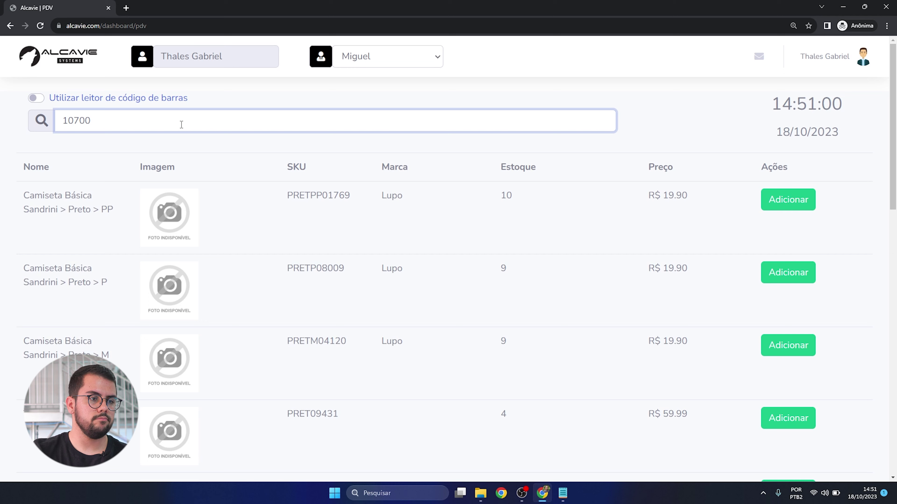
pyautogui.click(787, 200)
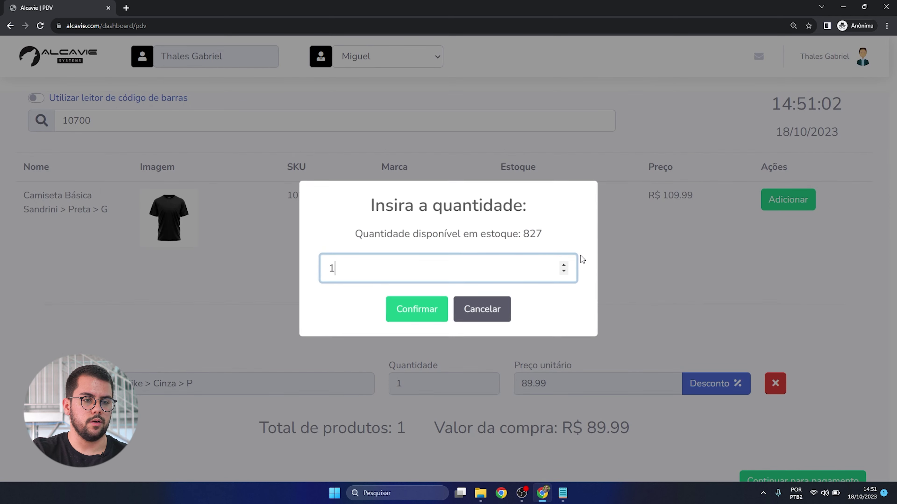
pyautogui.click(446, 313)
pyautogui.doubleClick(76, 121)
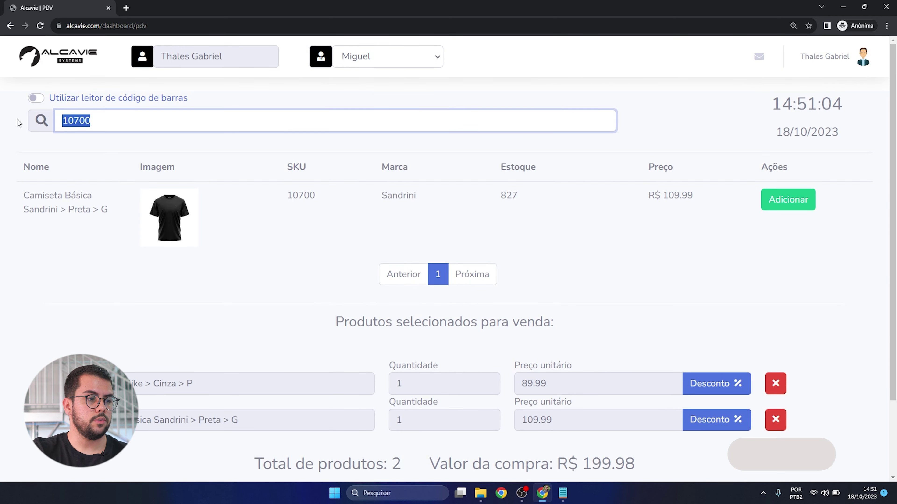
pyautogui.press('BackSpace')
pyautogui.click(36, 98)
# - Scan barcodes to add four Preta P and four Preta M shirts, reaching 10 items and R$ 1079.90
pyautogui.click(88, 120)
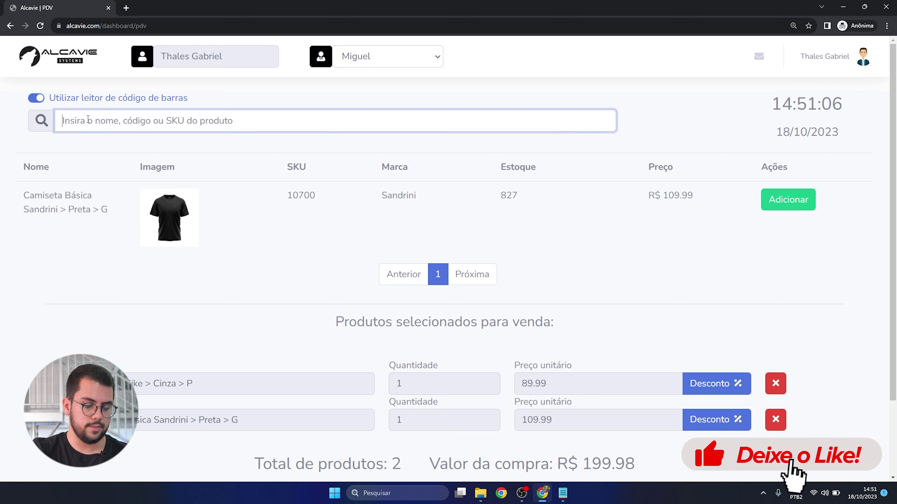
pyautogui.write('2211000066406027020084')
pyautogui.hotkey('ctrl', 'v')
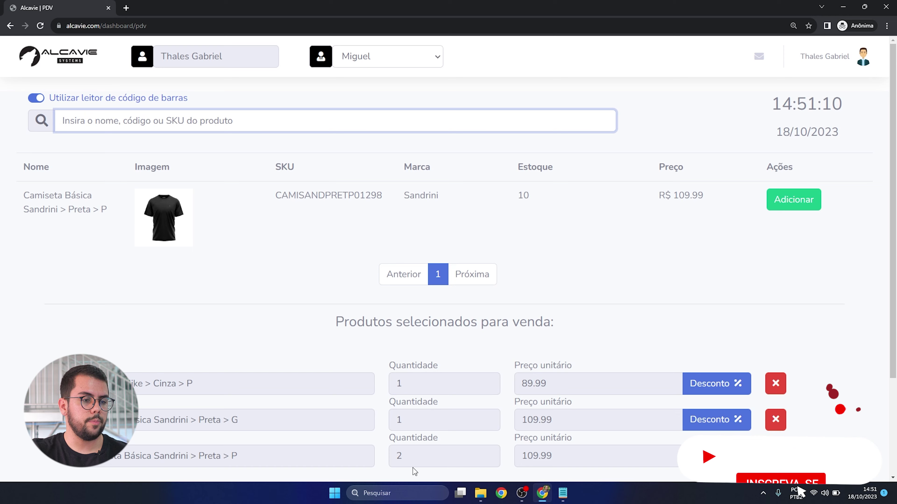
pyautogui.scroll(-1, 395, 457)
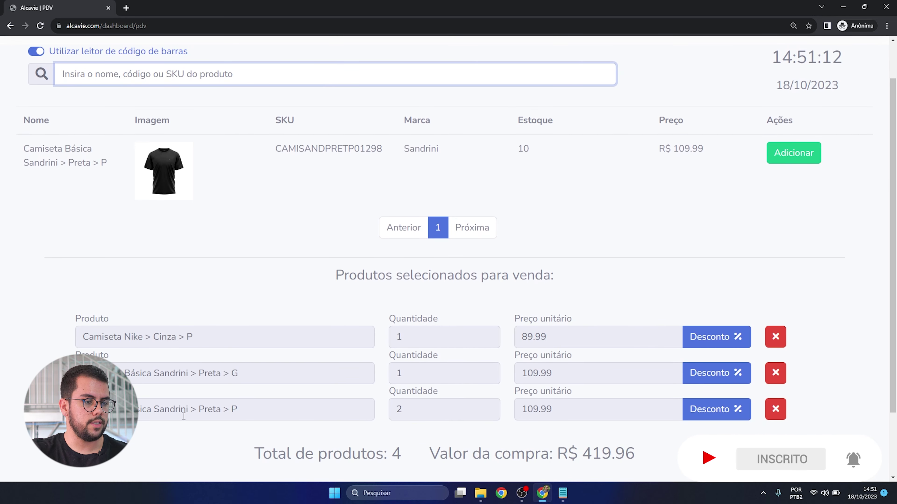
pyautogui.scroll(1, 184, 417)
pyautogui.hotkey('ctrl', 'v')
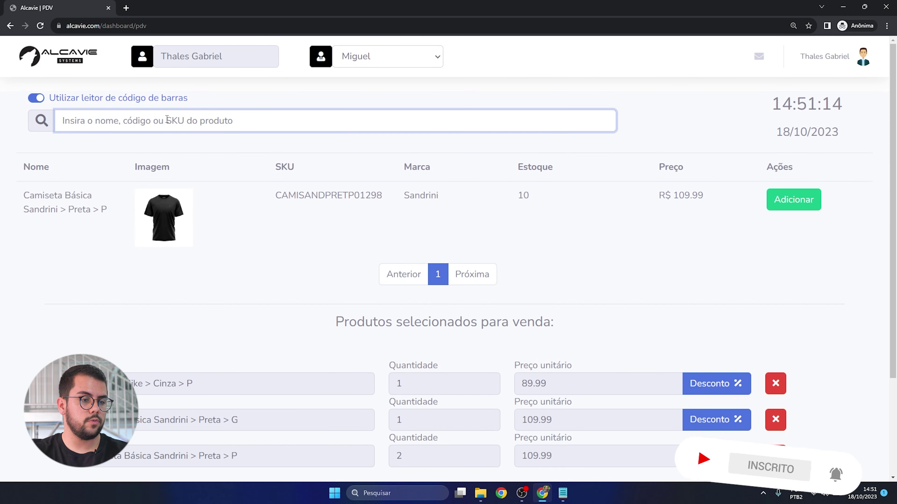
pyautogui.hotkey('ctrl', 'v')
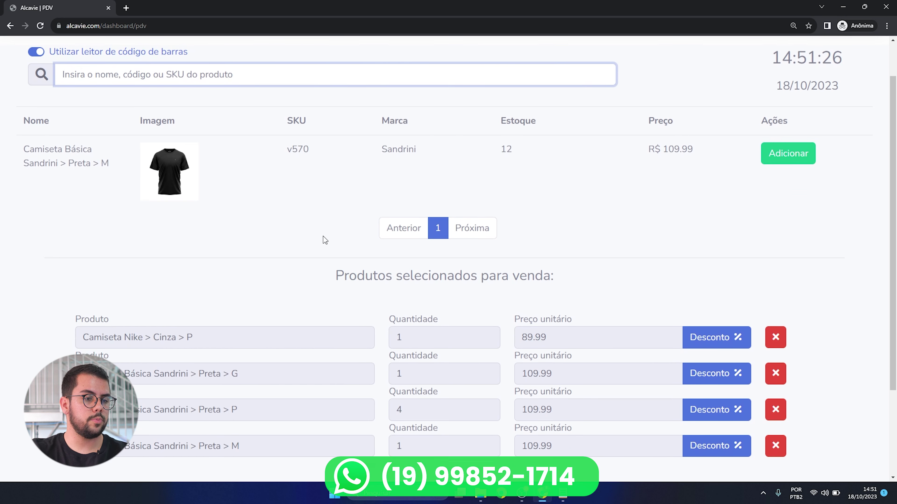
pyautogui.hotkey('ctrl', 'v')
pyautogui.hotkey('ctrl', 'v')
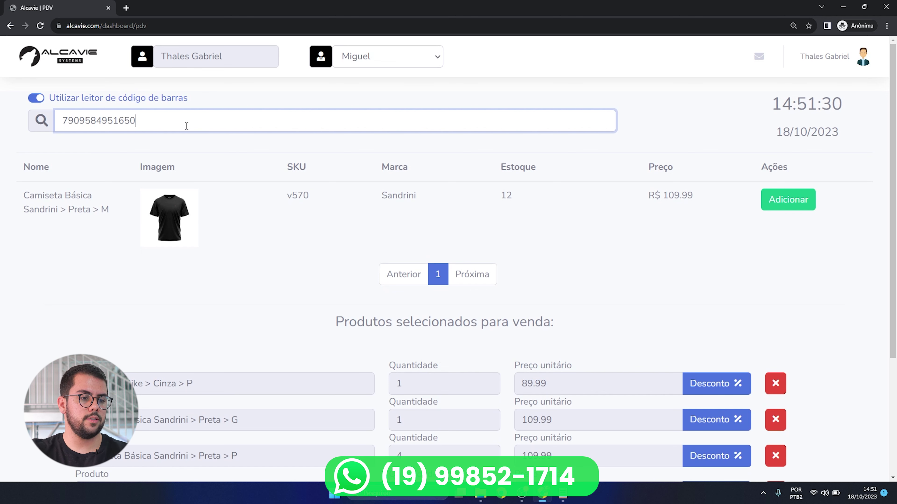
pyautogui.hotkey('ctrl', 'v')
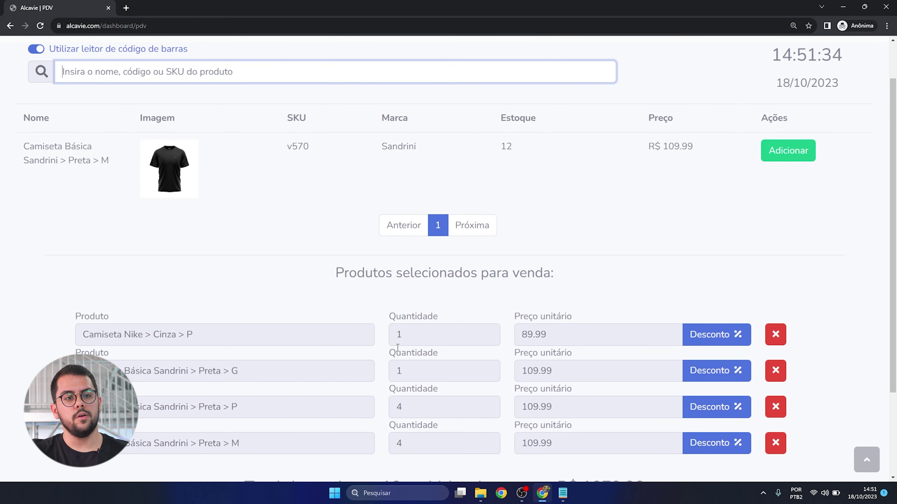
pyautogui.scroll(-3, 472, 285)
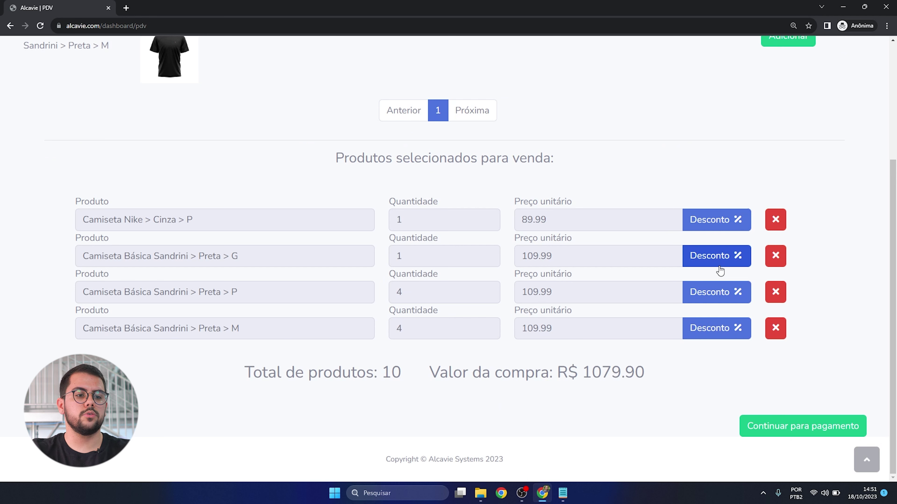
# - Give the first item a R$ 10.00 discount expressed in reais
pyautogui.click(688, 221)
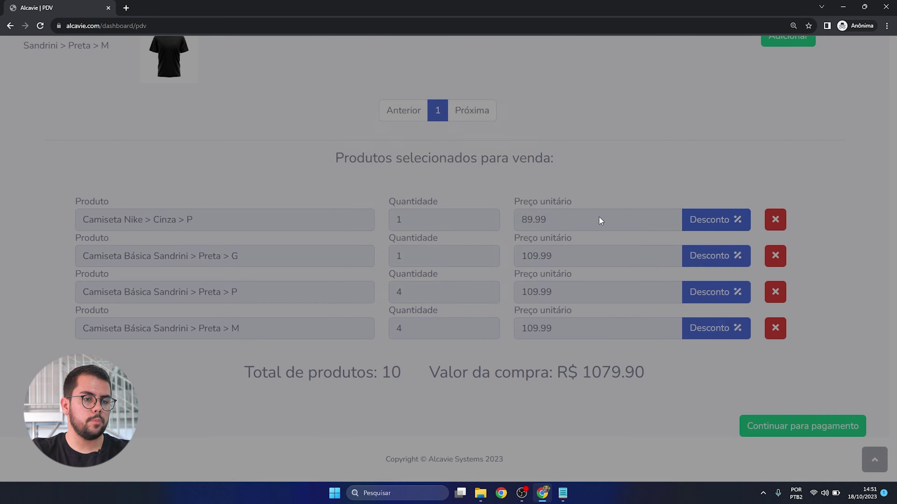
pyautogui.click(407, 215)
pyautogui.click(484, 306)
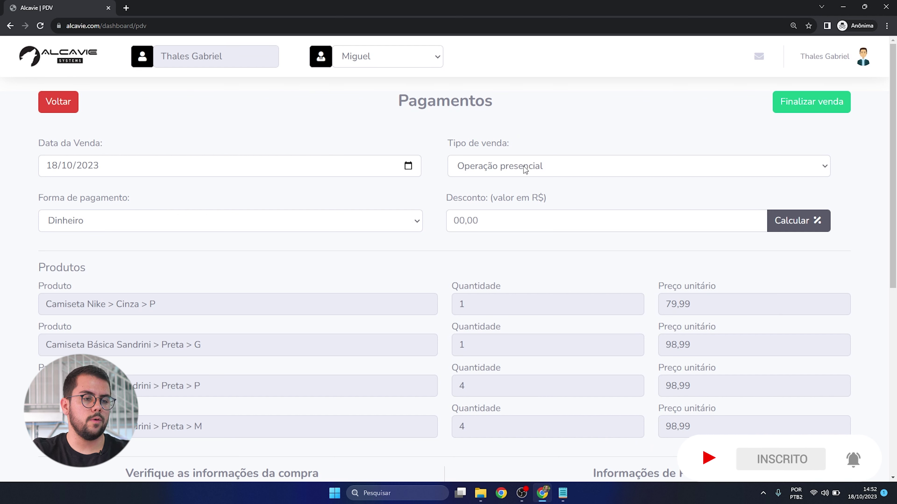
# - Try Cartão de débito, PIX and then Cartão de crédito as the payment method
pyautogui.click(149, 223)
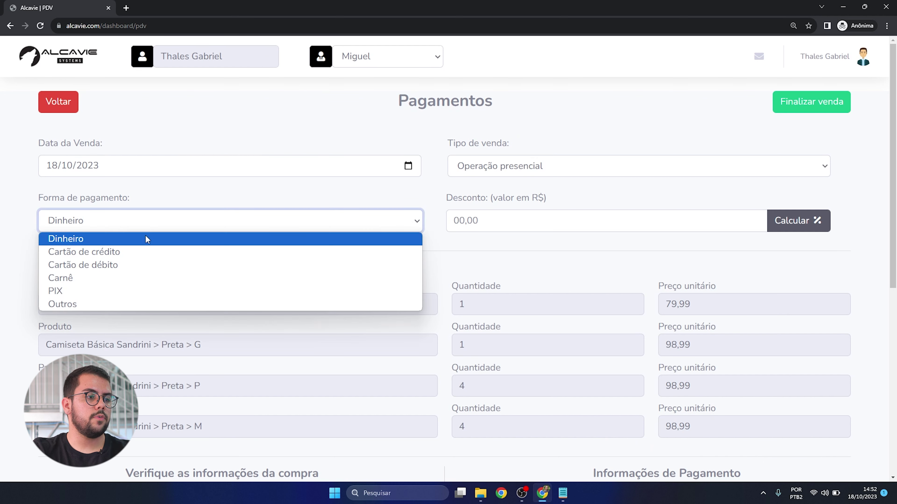
pyautogui.click(113, 265)
pyautogui.click(216, 215)
pyautogui.click(114, 291)
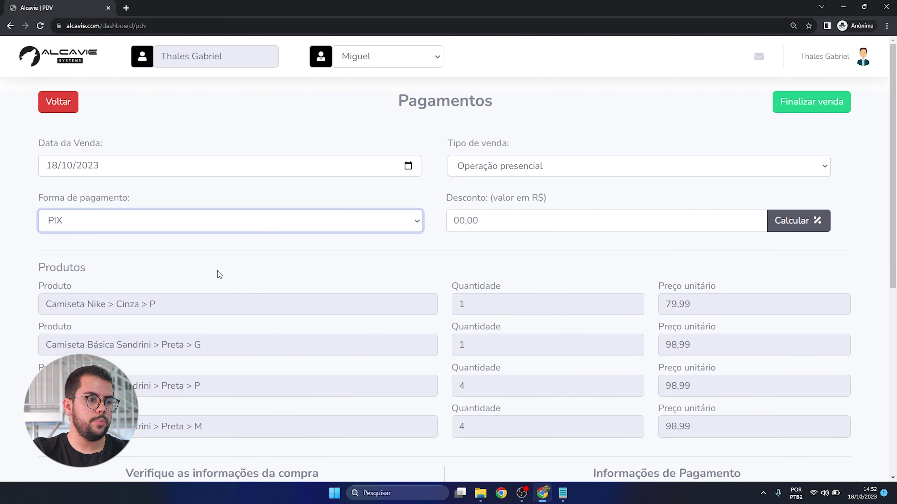
pyautogui.click(296, 221)
pyautogui.click(297, 253)
# - Check the credit installments and card machine list, then settle on Carnê
pyautogui.click(342, 279)
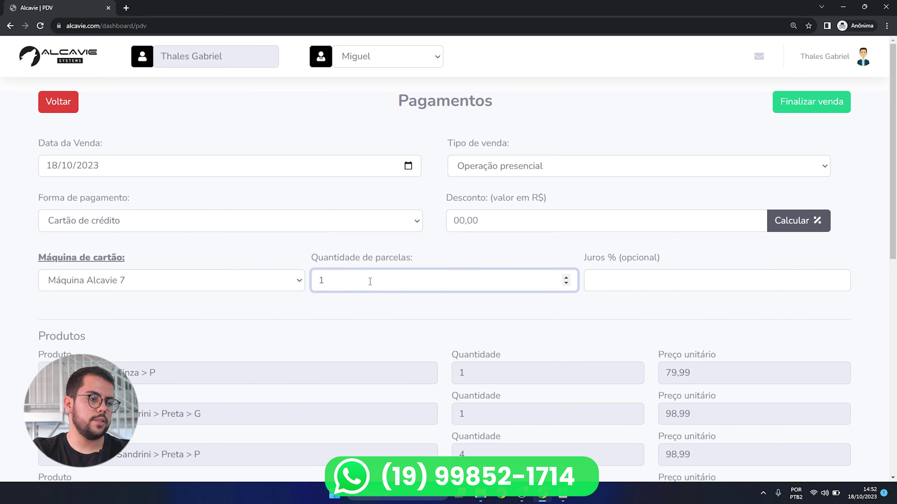
pyautogui.click(240, 280)
pyautogui.click(206, 225)
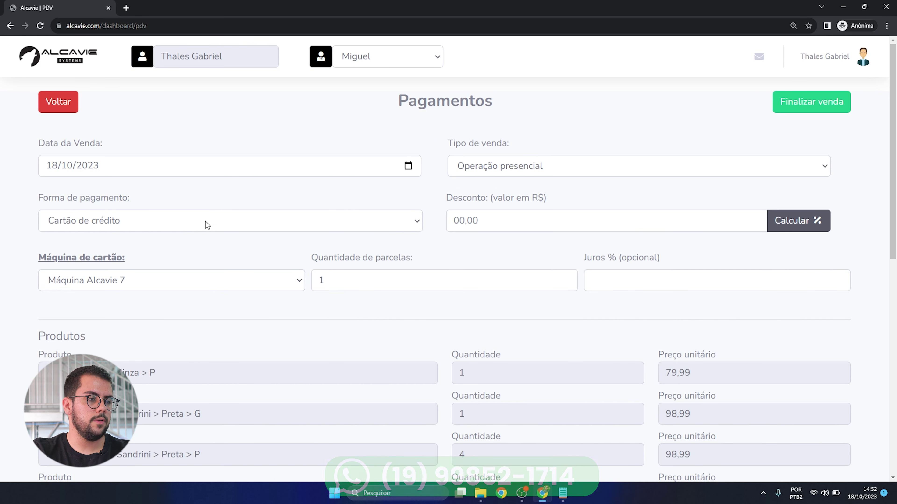
pyautogui.click(207, 222)
pyautogui.click(140, 279)
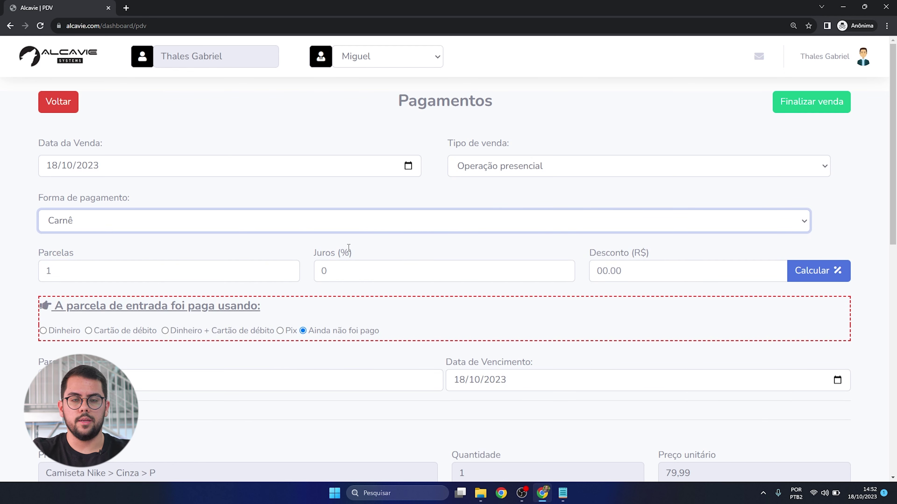
# - Set the carnê to 3 installments at 10% interest with a R$ 400,00 first installment
pyautogui.scroll(-1, 349, 250)
pyautogui.doubleClick(287, 221)
pyautogui.click(343, 227)
pyautogui.write('10')
pyautogui.scroll(-1, 80, 259)
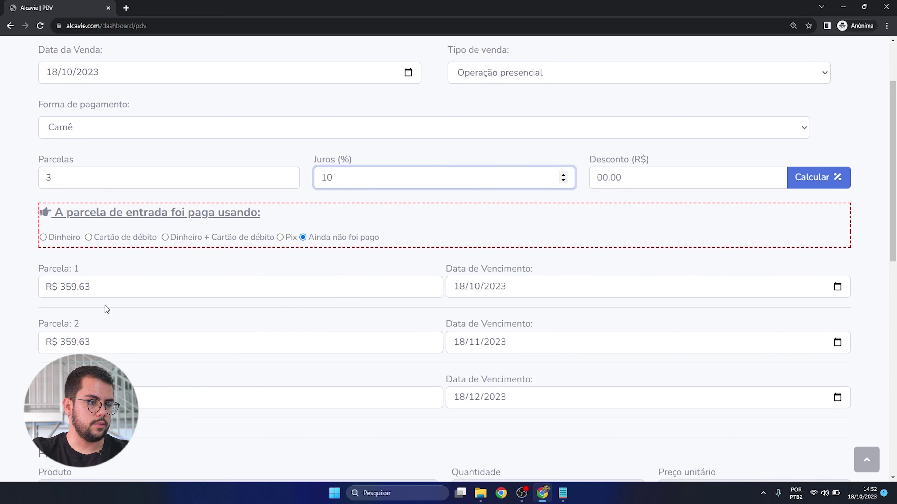
pyautogui.moveTo(102, 286); pyautogui.dragTo(19, 282)
pyautogui.write('40000')
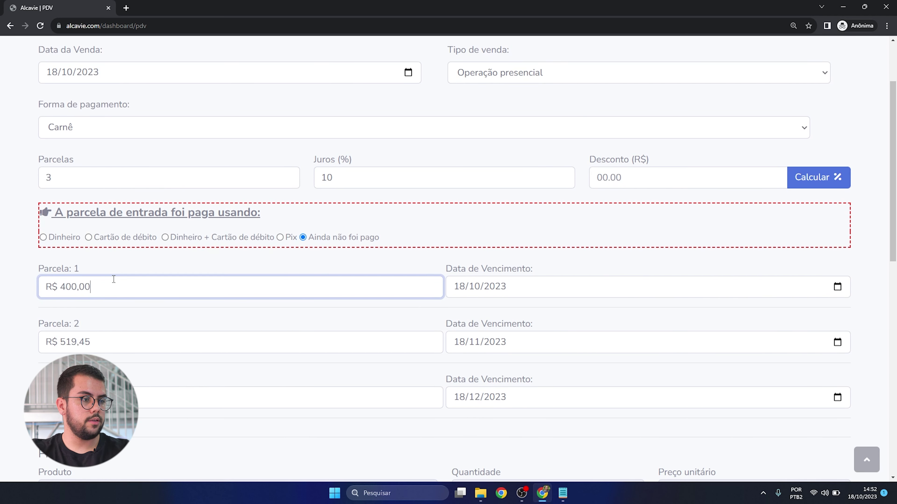
pyautogui.click(99, 331)
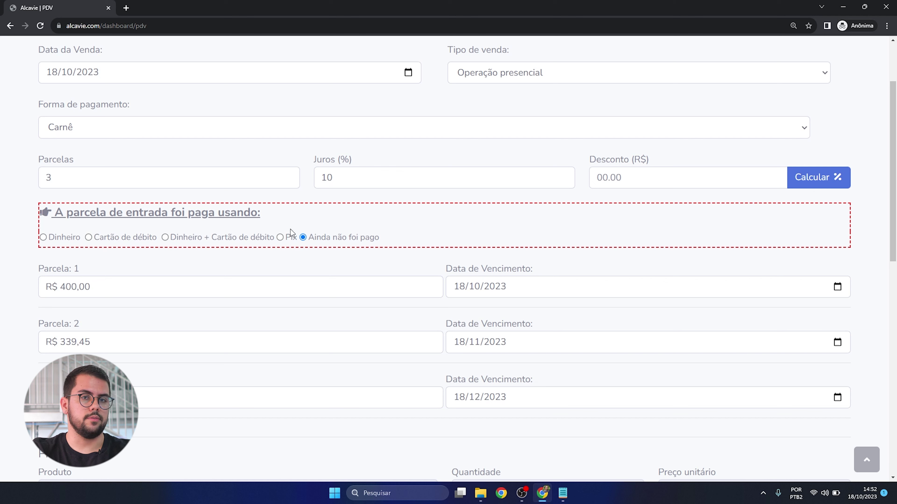
# - Switch the payment form to Outros with two method rows: Pix and Dinheiro
pyautogui.scroll(3, 132, 133)
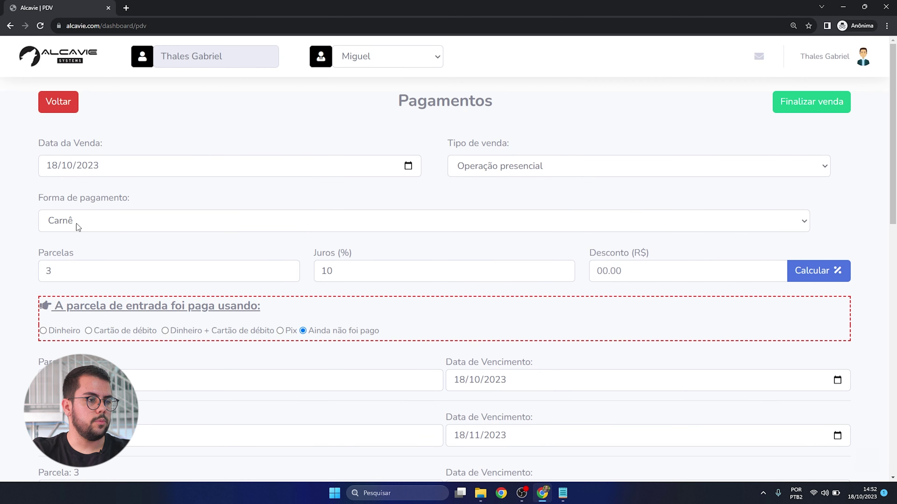
pyautogui.click(74, 220)
pyautogui.click(81, 301)
pyautogui.click(647, 229)
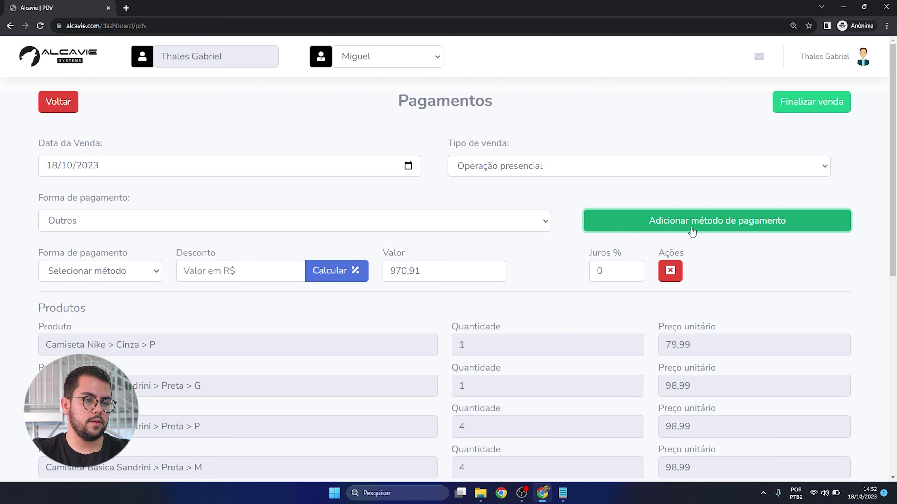
pyautogui.click(700, 226)
pyautogui.click(139, 278)
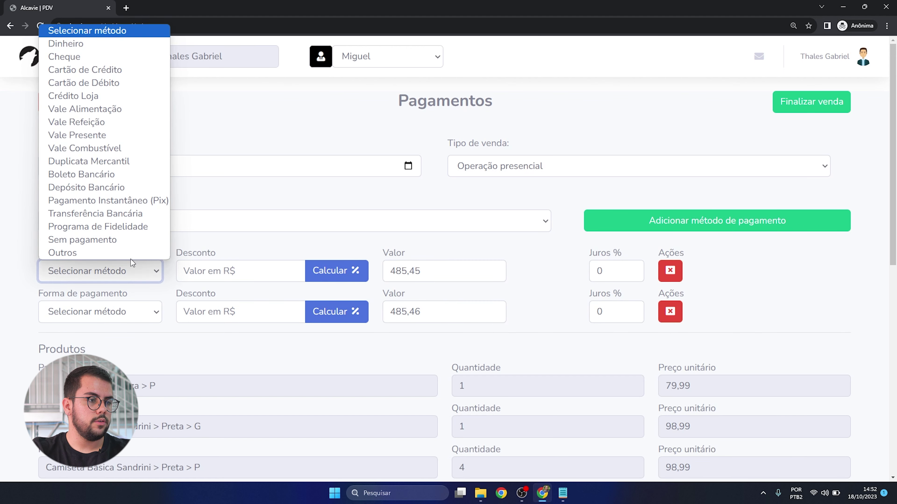
pyautogui.click(92, 203)
pyautogui.click(128, 313)
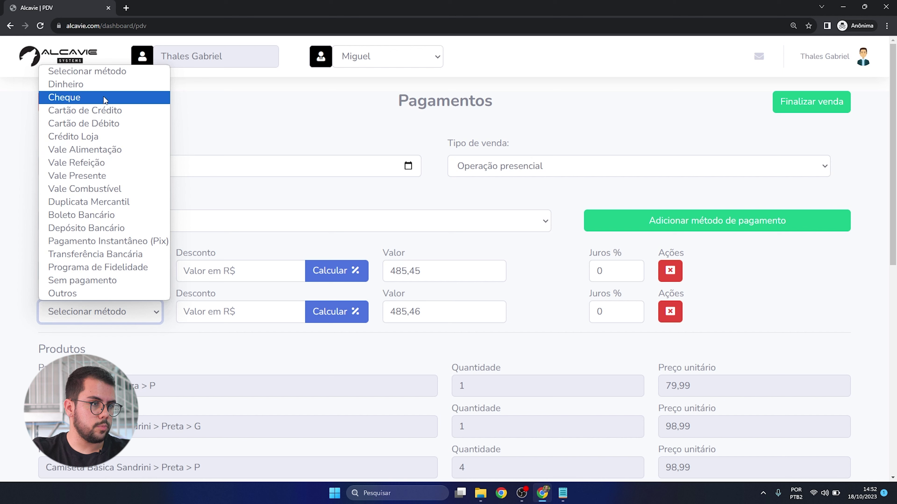
pyautogui.click(66, 84)
# - Enter 500,00 for Pix, then change the payment form to Cartão de crédito
pyautogui.doubleClick(401, 274)
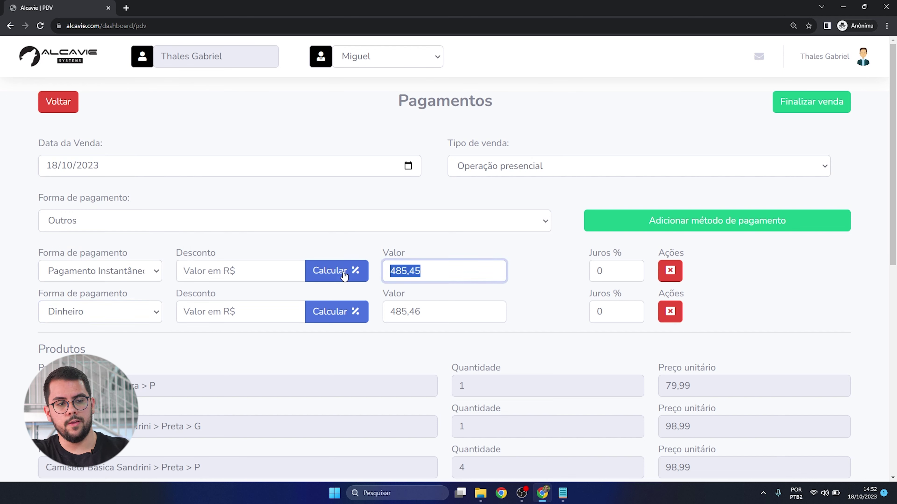
pyautogui.write('5,00')
pyautogui.write('00')
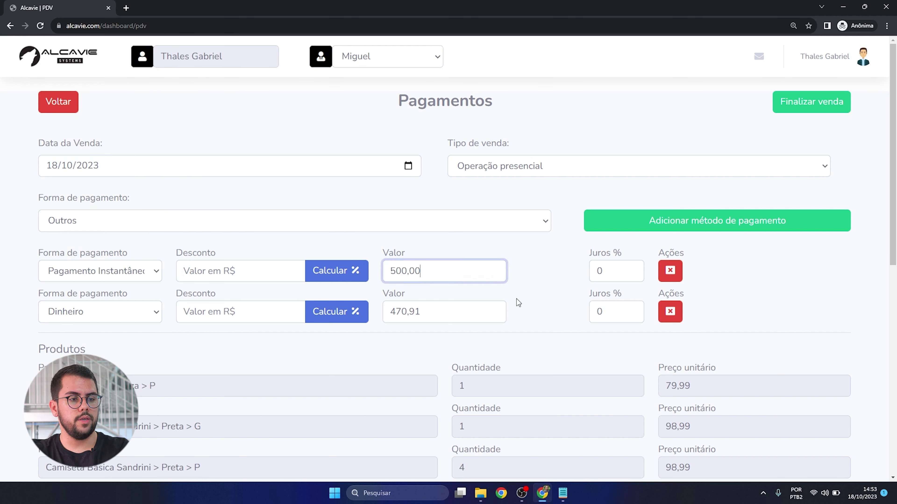
pyautogui.doubleClick(423, 312)
pyautogui.scroll(-5, 429, 317)
pyautogui.scroll(-4, 430, 323)
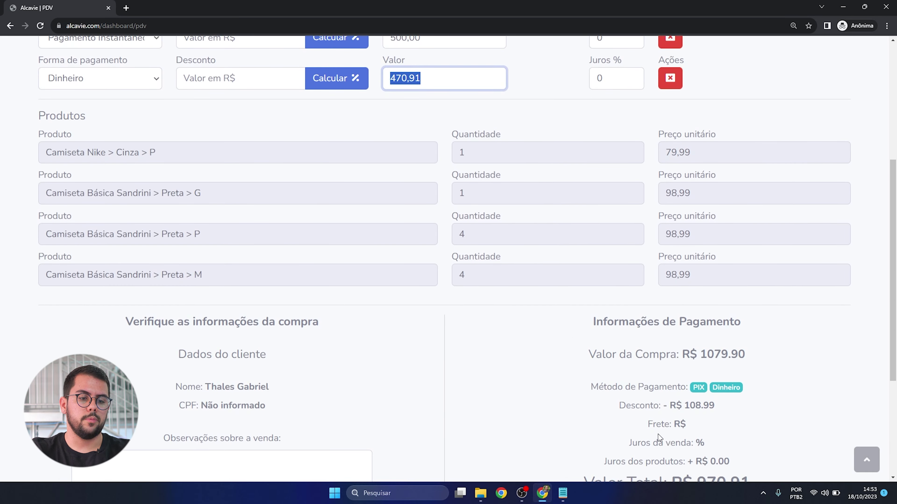
pyautogui.scroll(10, 430, 339)
pyautogui.click(430, 339)
pyautogui.click(293, 221)
pyautogui.click(247, 269)
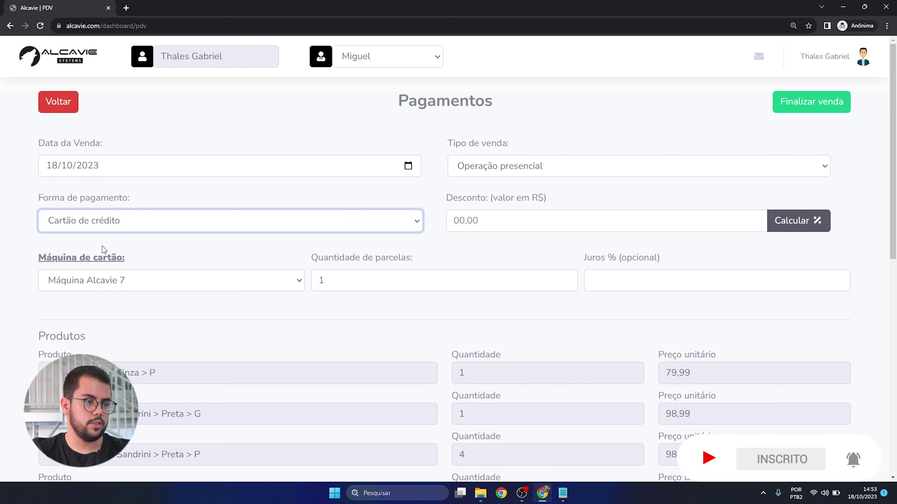
# - Cycle through debit card and carnê, settling on PIX as the payment form
pyautogui.click(100, 227)
pyautogui.click(98, 262)
pyautogui.click(114, 226)
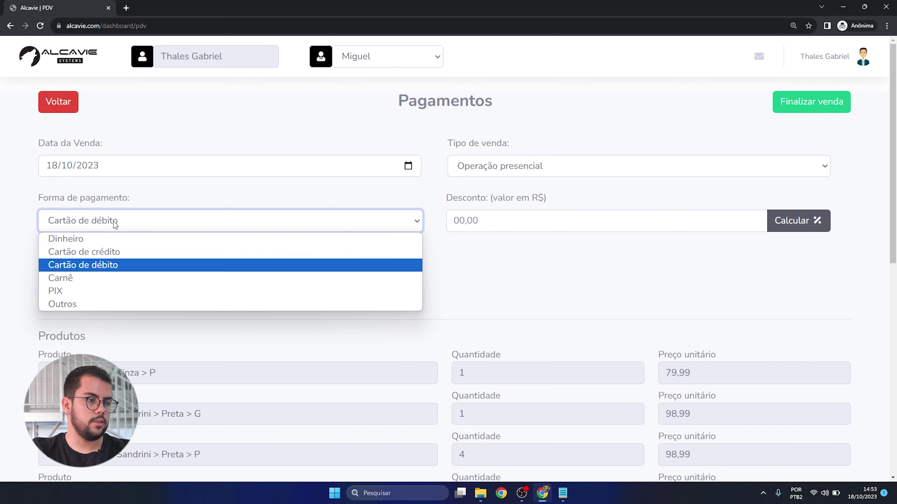
pyautogui.click(92, 281)
pyautogui.click(112, 228)
pyautogui.click(93, 293)
pyautogui.scroll(-8, 432, 236)
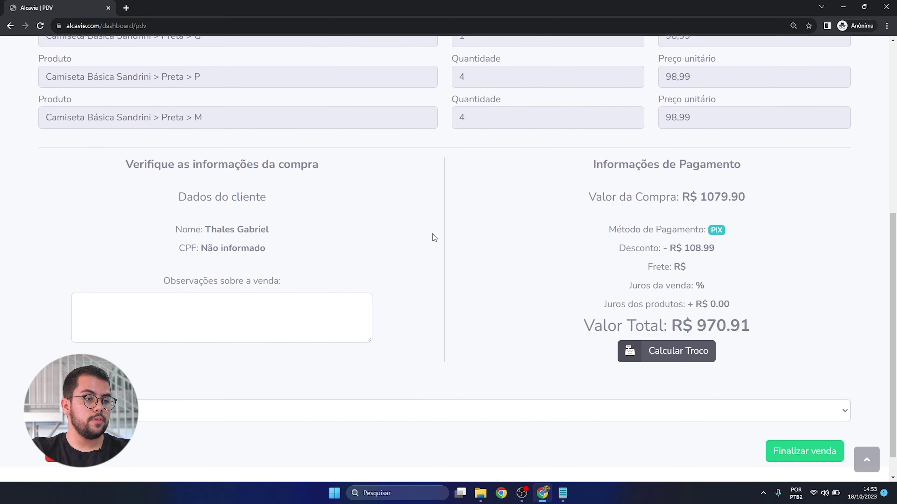
pyautogui.scroll(-1, 432, 234)
# - Add the sale note 'Teste' and choose VERÃO as the tag
pyautogui.click(250, 285)
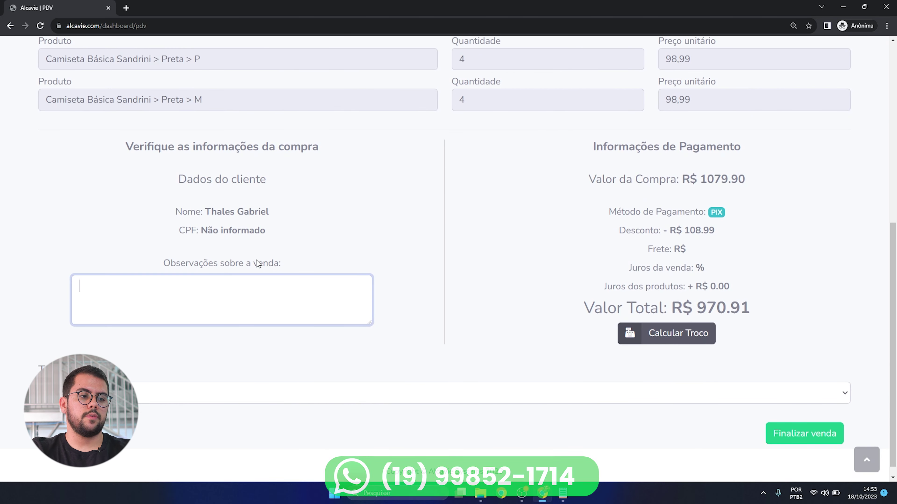
pyautogui.write('TEs')
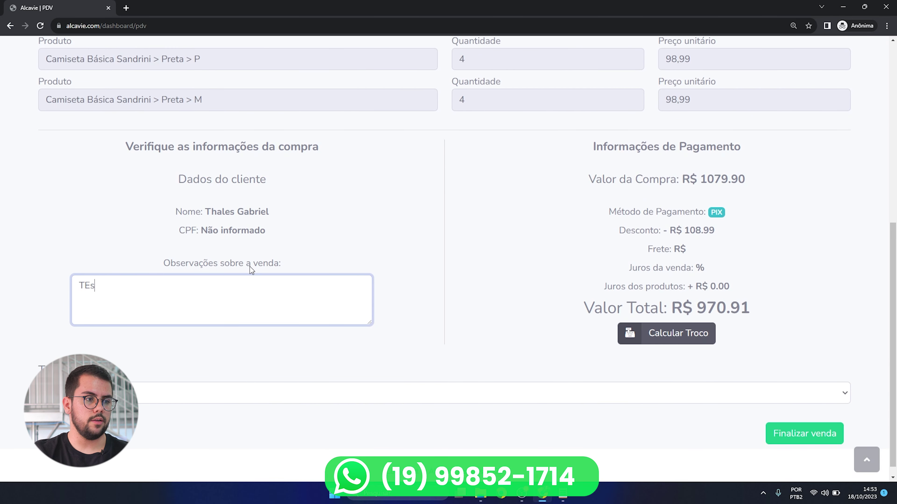
pyautogui.press('BackSpace')
pyautogui.press('BackSpace')
pyautogui.write('este')
pyautogui.press('Tab')
pyautogui.hotkey('alt', 'Down')
pyautogui.press('Down')
pyautogui.press('Down')
pyautogui.press('Up')
pyautogui.press('Up')
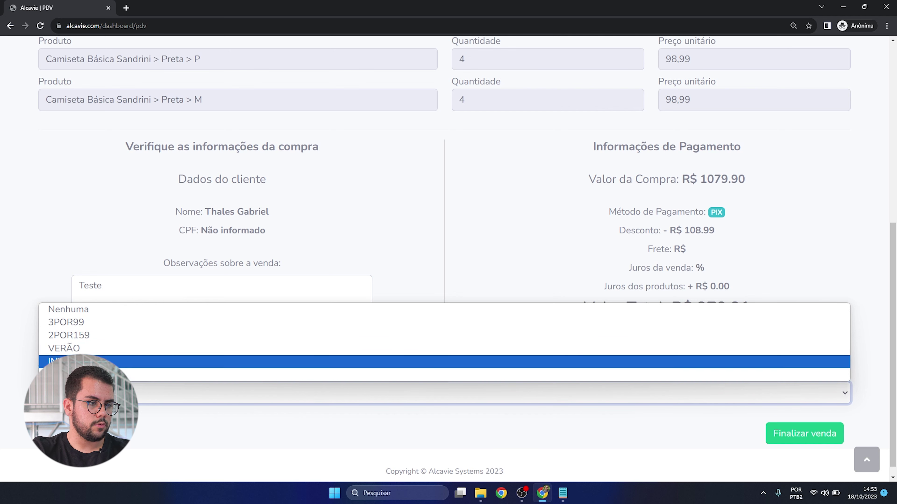
pyautogui.press('Return')
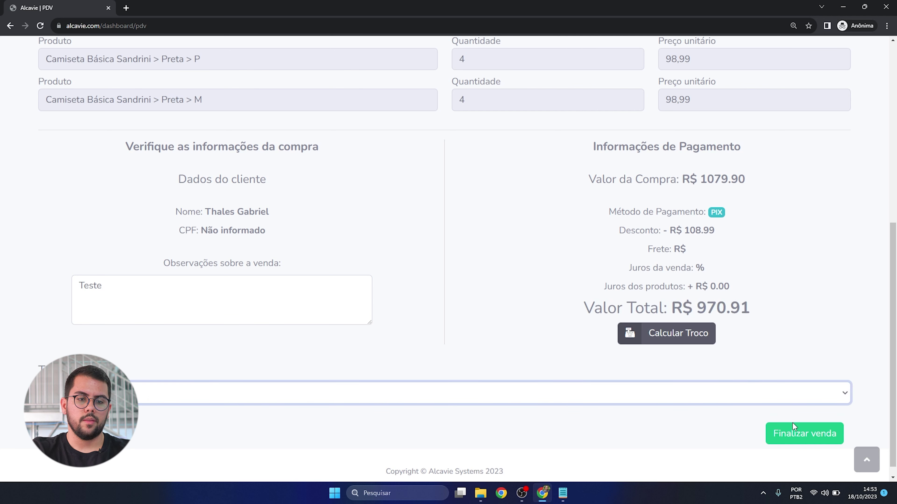
# - Finalize the PIX sale, then finalize a new one-shirt R$ 98.99 PIX sale with client and seller set
pyautogui.click(801, 439)
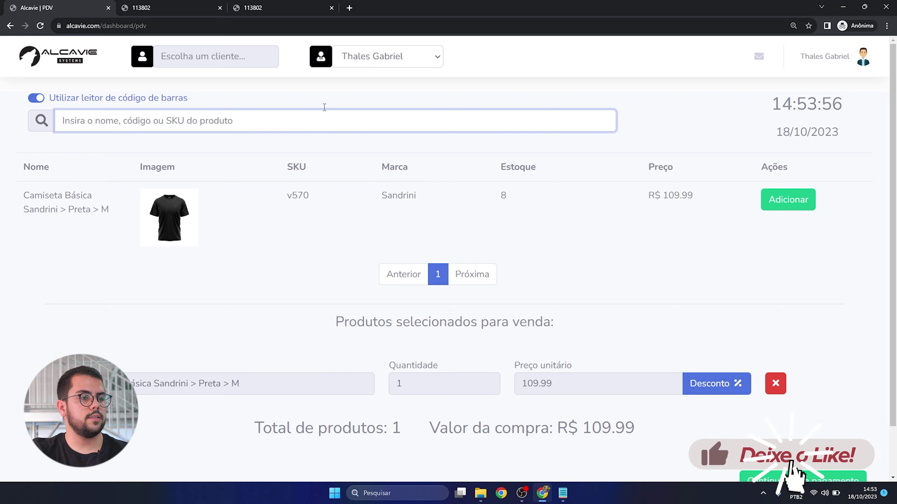
pyautogui.click(208, 56)
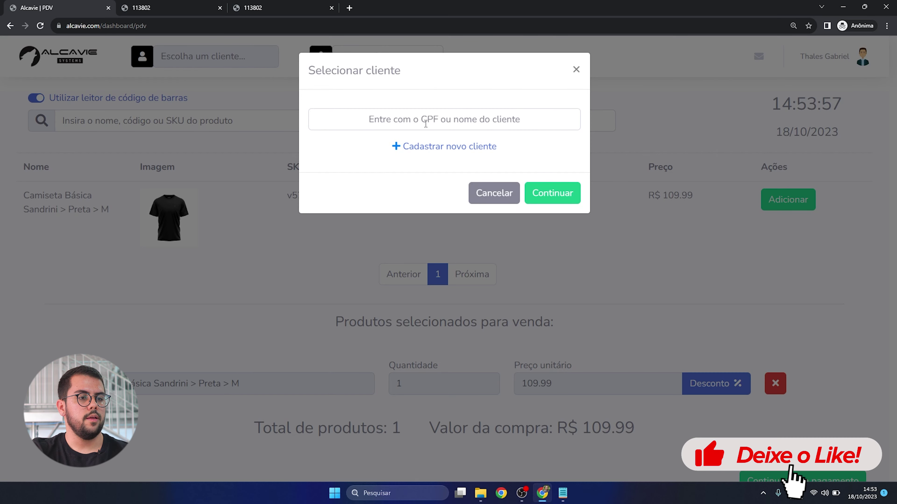
pyautogui.write('th')
pyautogui.click(537, 255)
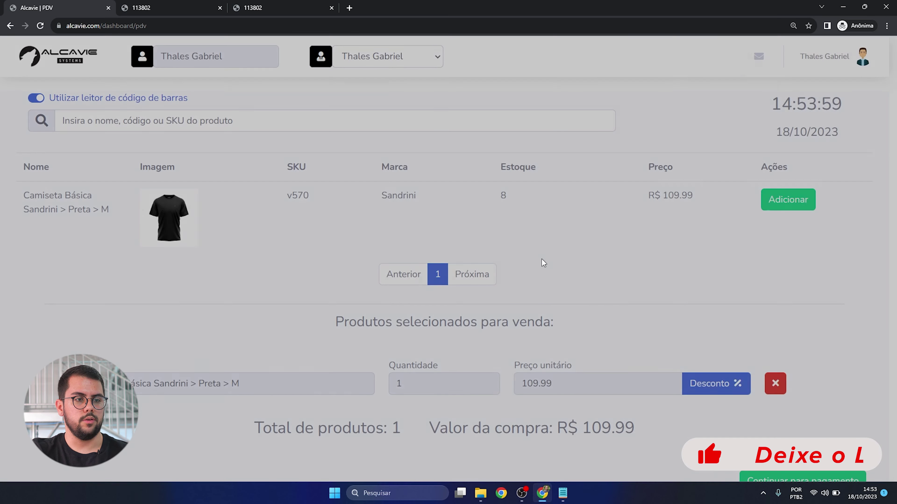
pyautogui.click(416, 50)
pyautogui.click(397, 98)
pyautogui.scroll(-2, 670, 282)
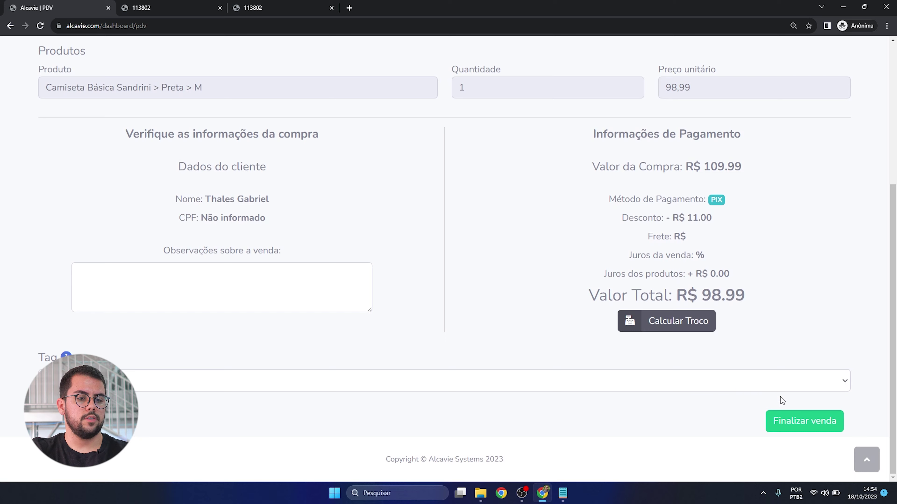
pyautogui.click(809, 424)
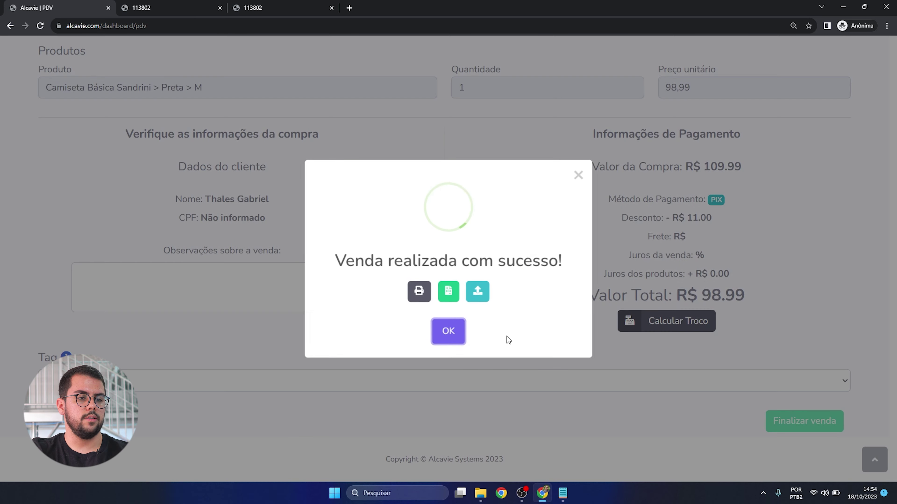
pyautogui.click(446, 344)
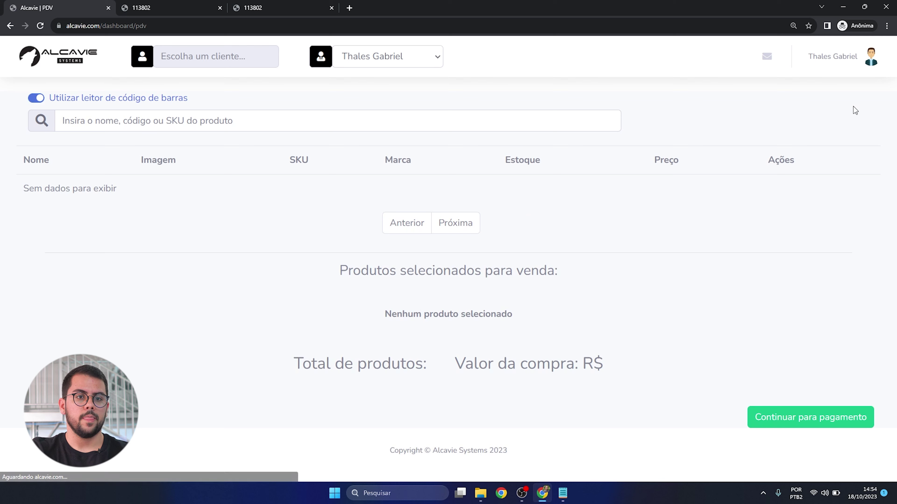
# - Open the Caixa and Venda pages in new tabs, returning to the PDV tab each time
pyautogui.click(849, 63)
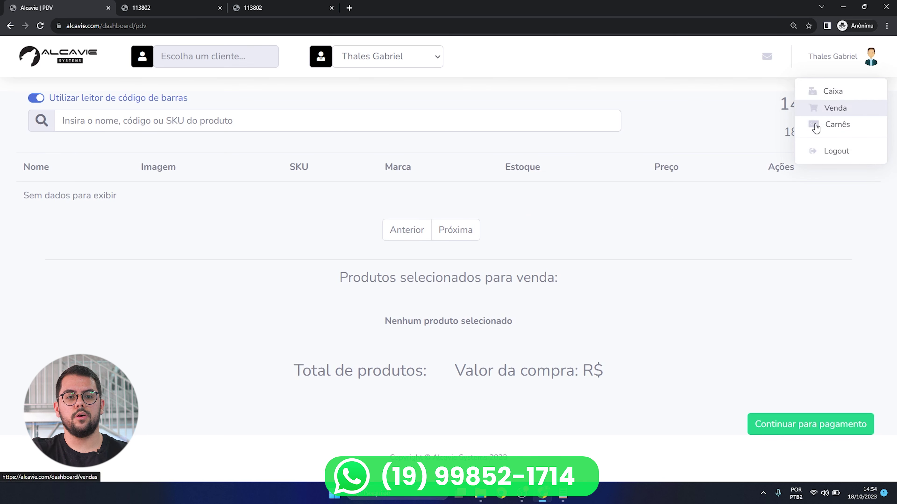
pyautogui.click(831, 93)
pyautogui.hotkey('ctrl', 'shift', 'Tab')
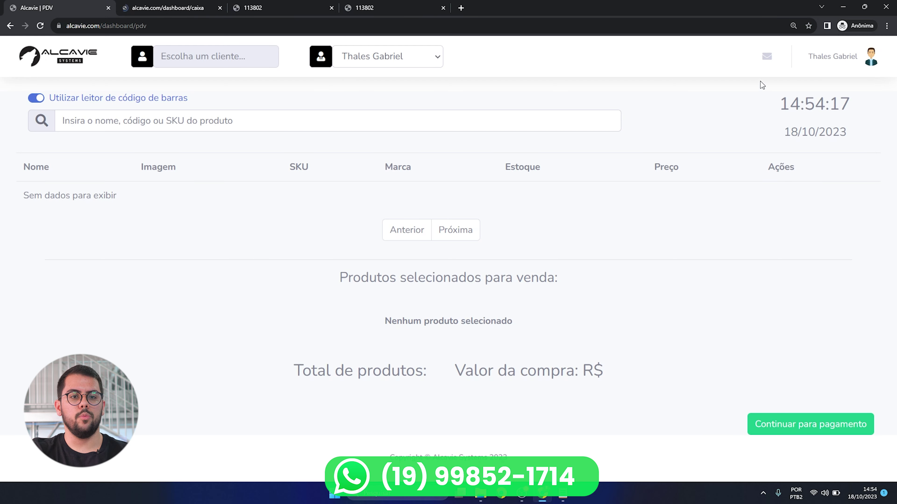
pyautogui.click(833, 67)
pyautogui.click(833, 108)
pyautogui.hotkey('ctrl', 'shift', 'Tab')
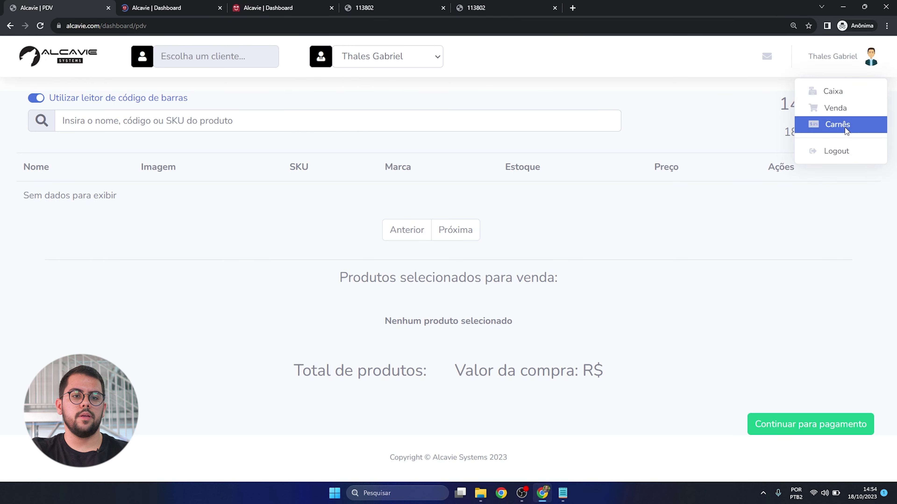